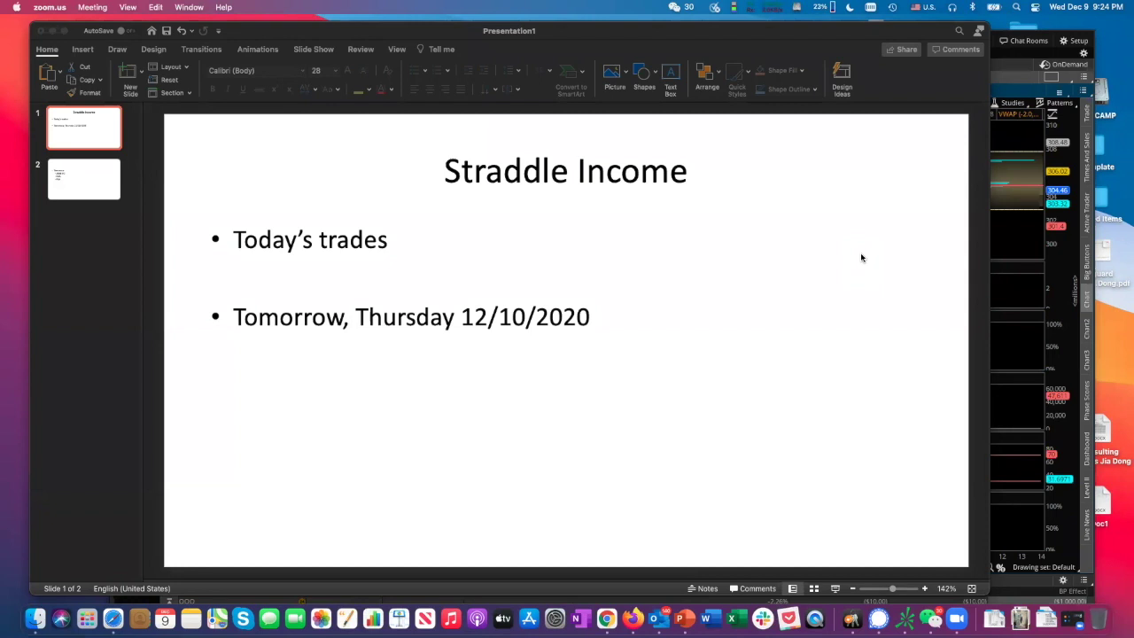
Switch to thinkorswim and set the QQQ chart to the 2 Y : 1D time frame
click(1006, 61)
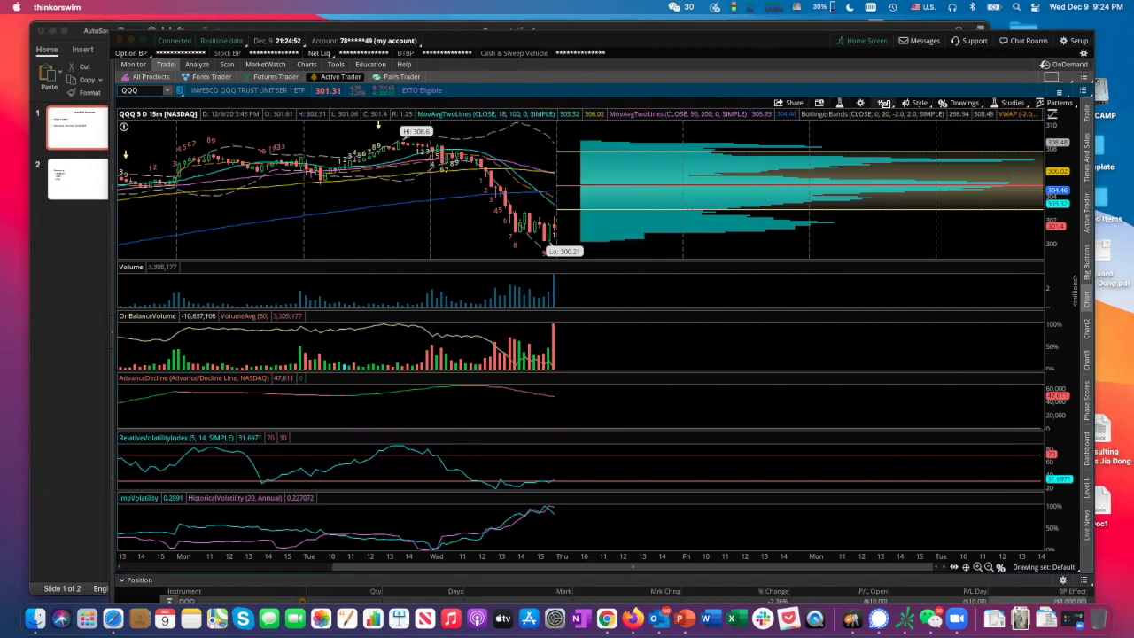
click(883, 103)
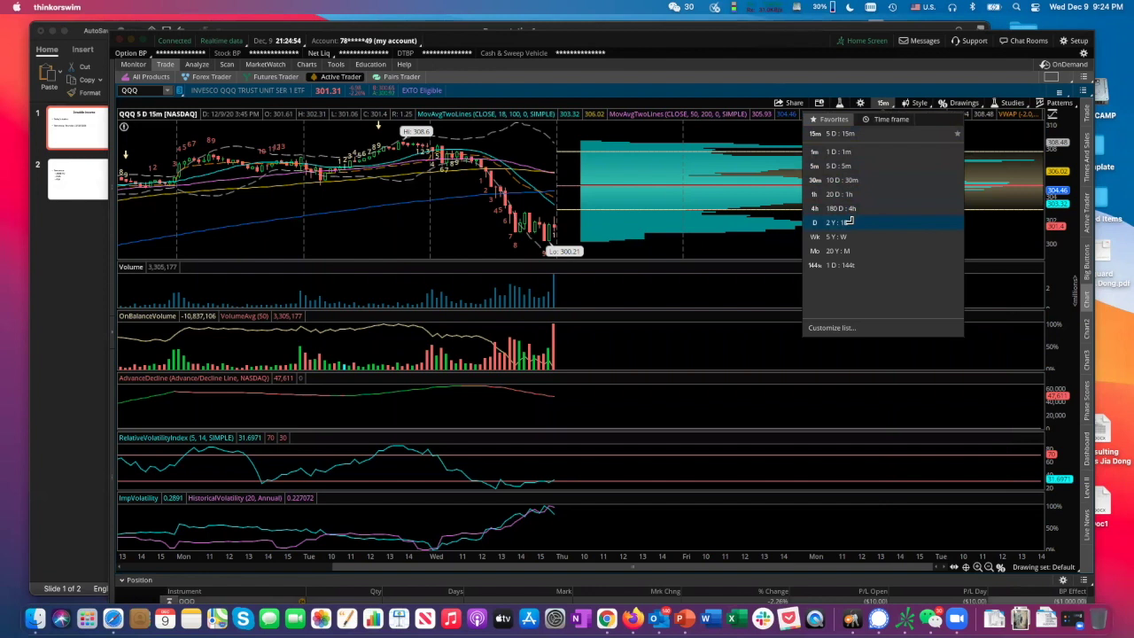
click(852, 223)
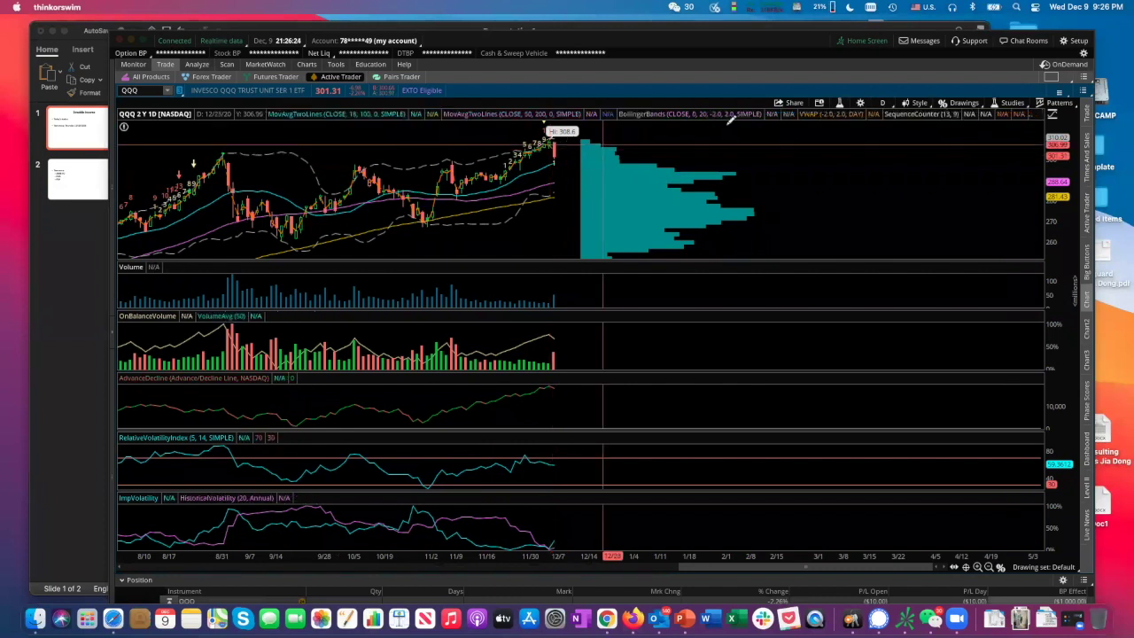
Set the QQQ chart to 10 D : 30m and enlarge Wednesday's candles to examine the day's price drop
click(882, 103)
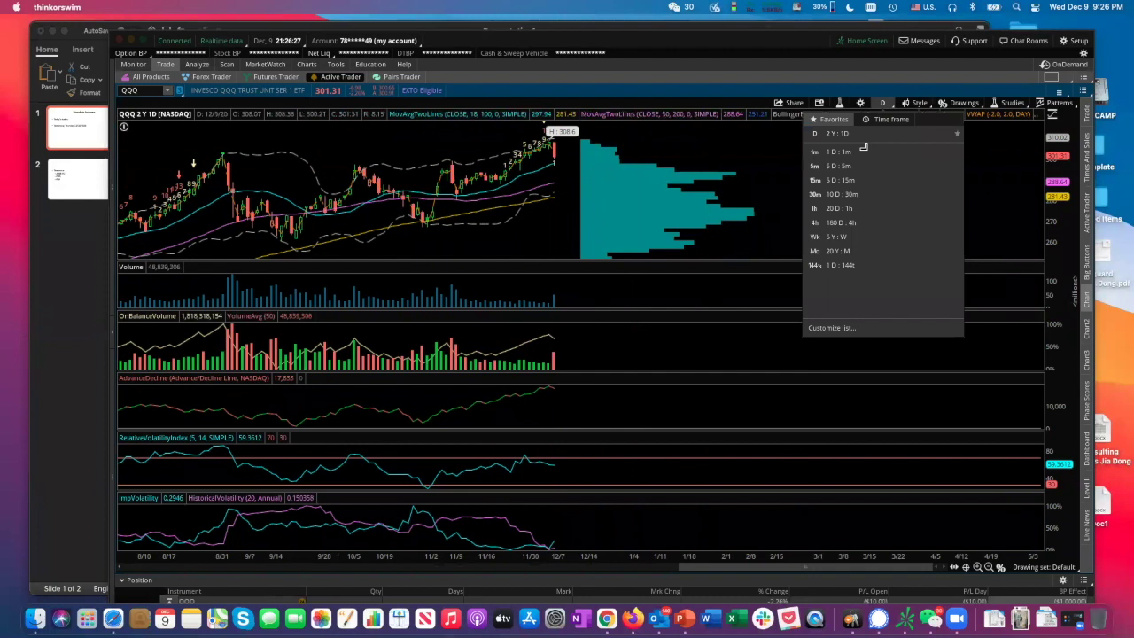
click(857, 193)
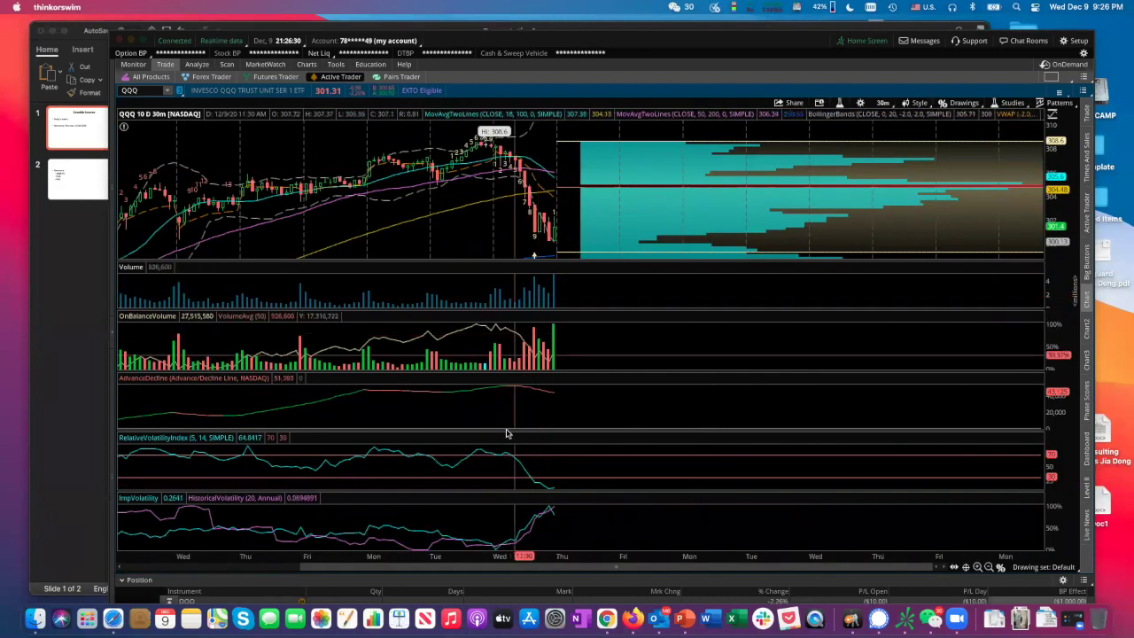
click(986, 566)
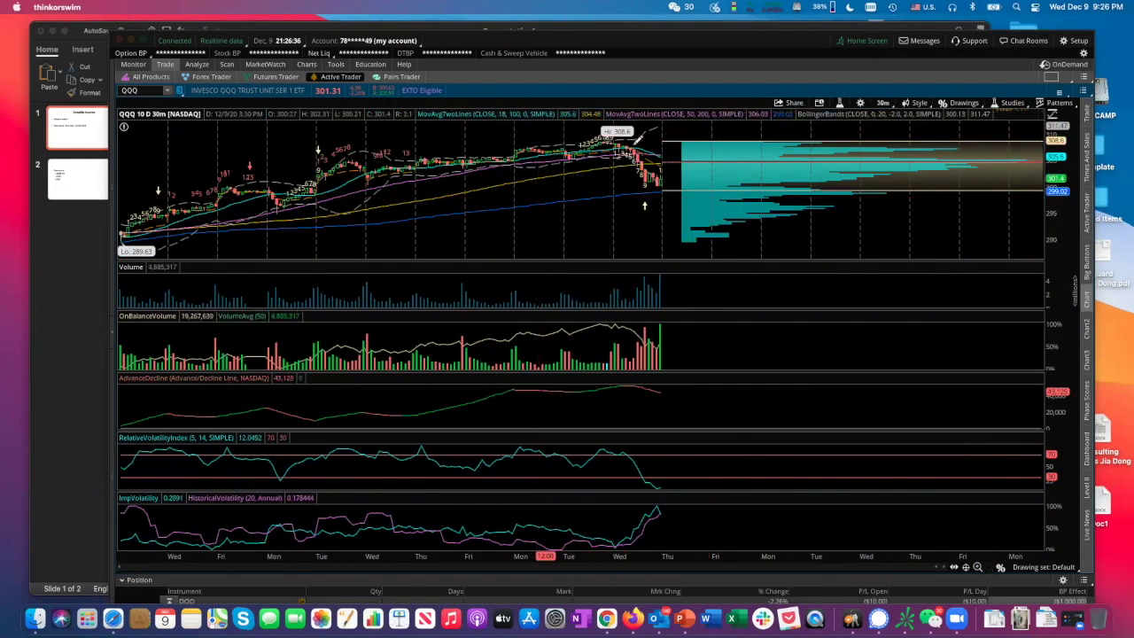
drag(588, 177, 734, 177)
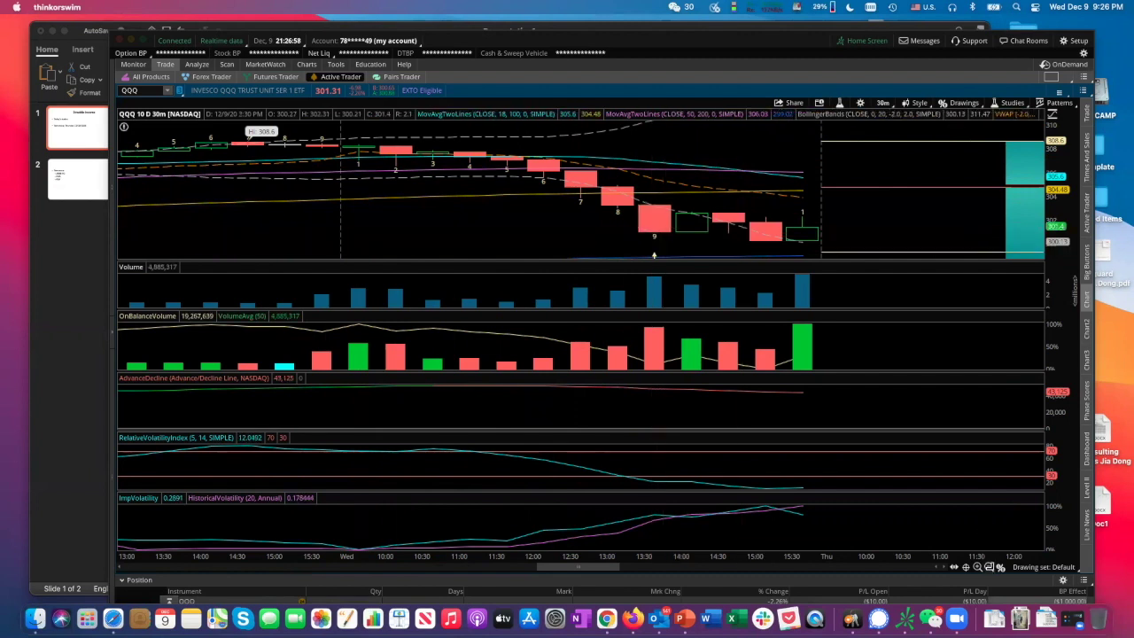
click(988, 566)
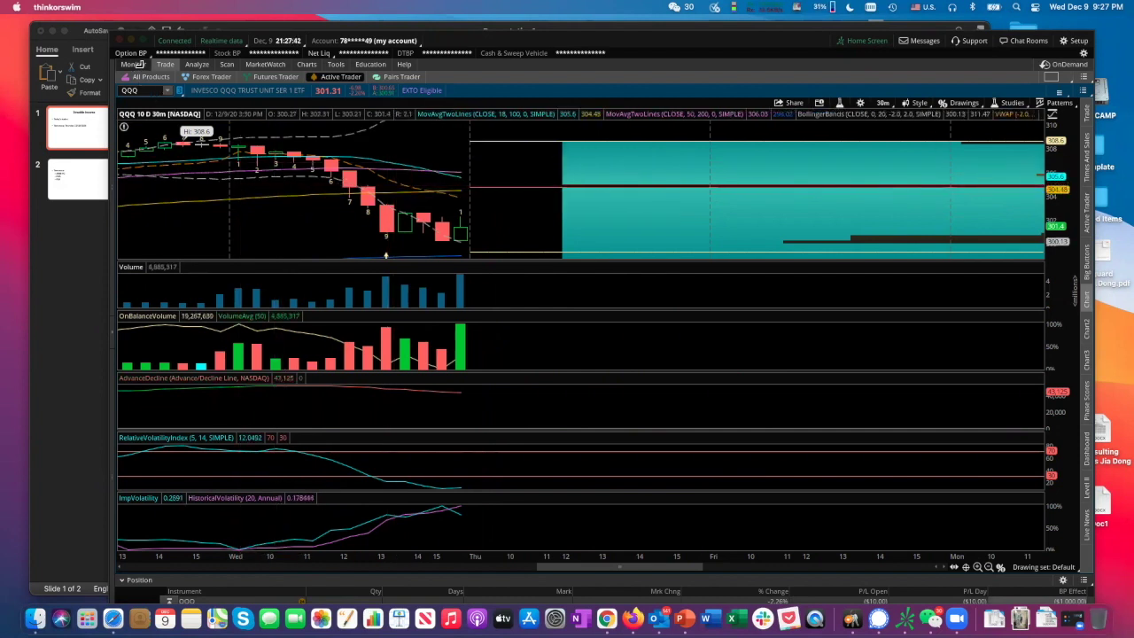
Show today's trade activity and collapse all position details in the position statement to one row per symbol
click(135, 64)
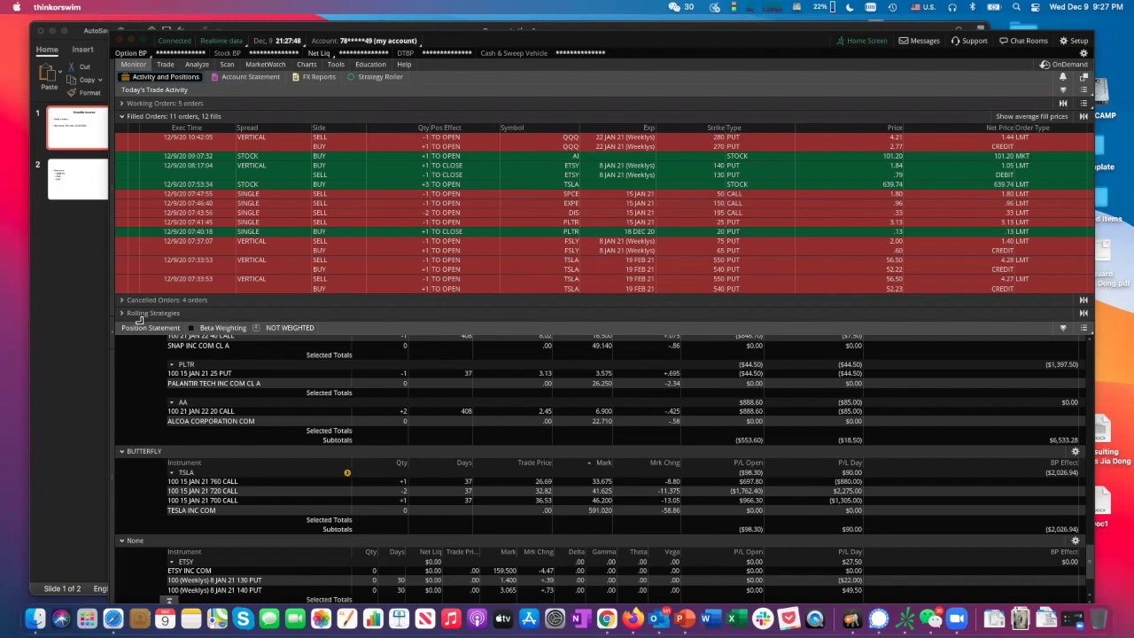
click(1064, 327)
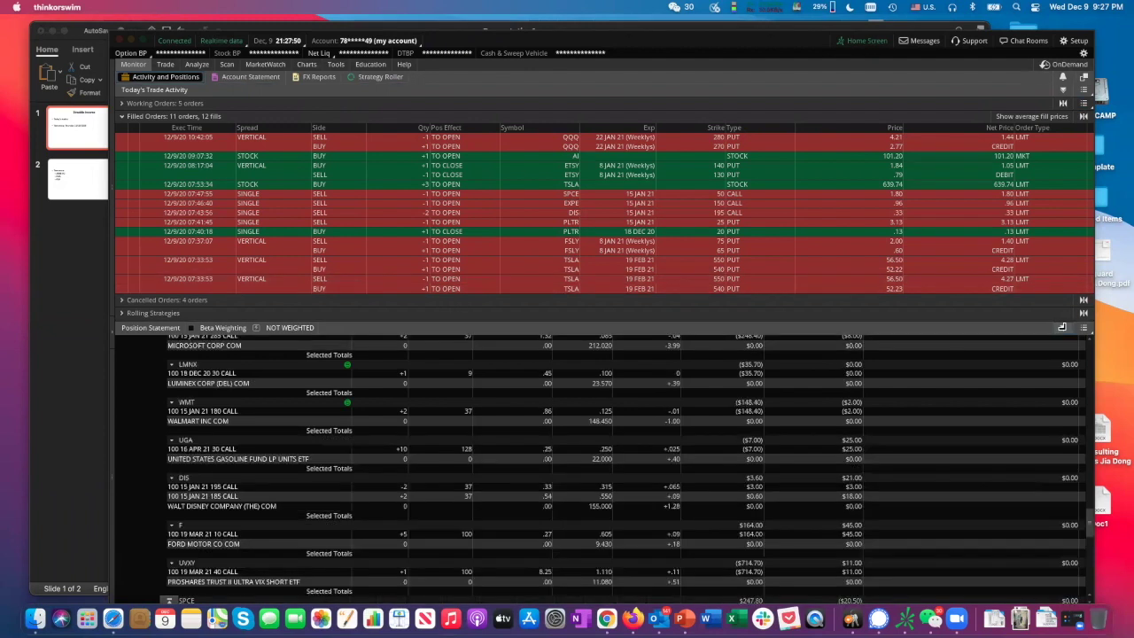
click(1064, 326)
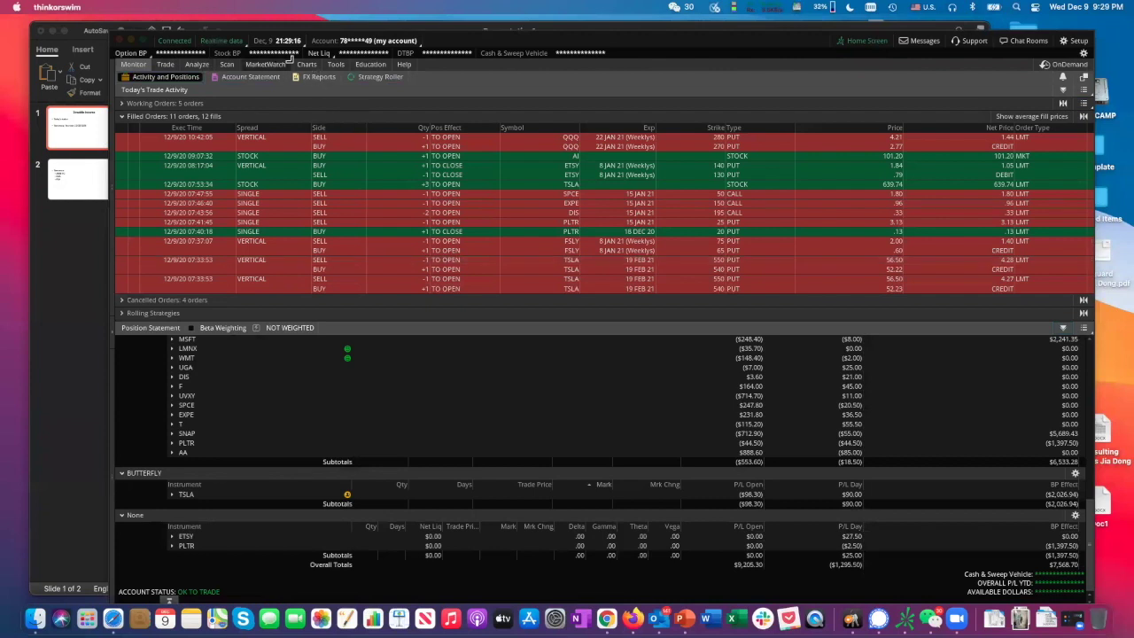
Load the FSLY chart and set its time frame to 2 Y : 1D
click(157, 64)
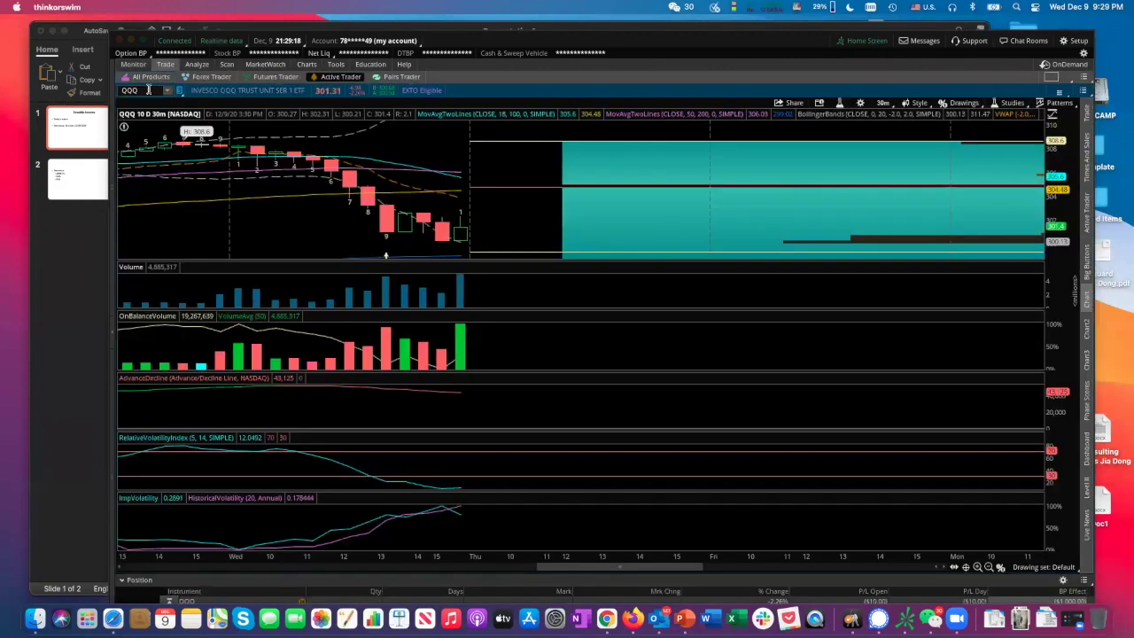
click(148, 90)
text(FSLY)
key(Return)
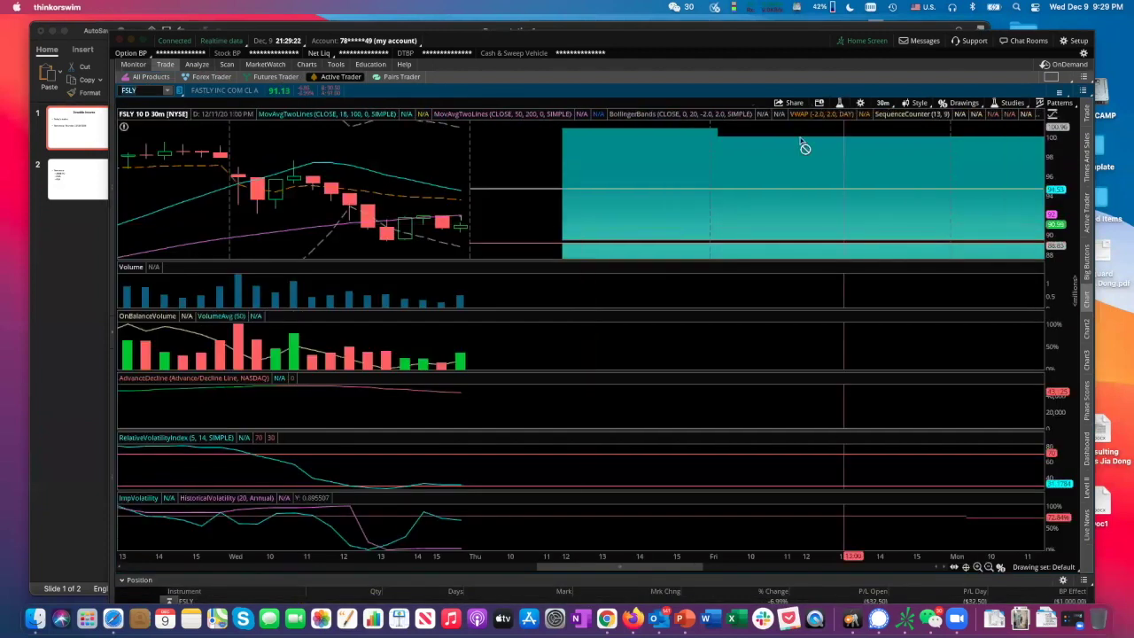
click(883, 103)
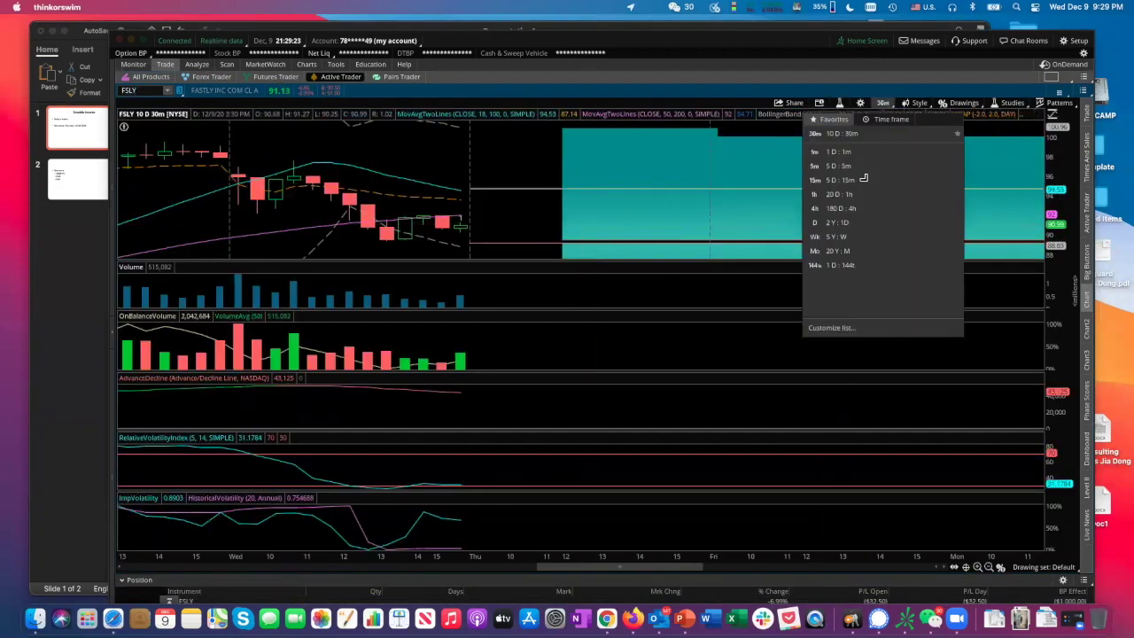
click(858, 221)
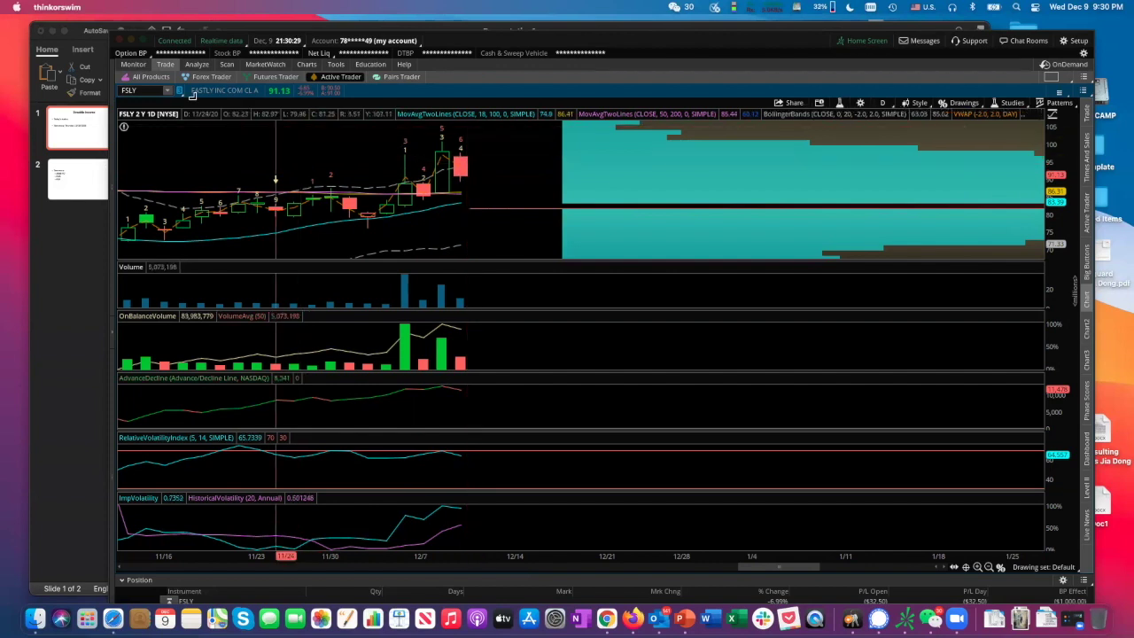
Check today's filled orders and load the PLTR chart
click(135, 64)
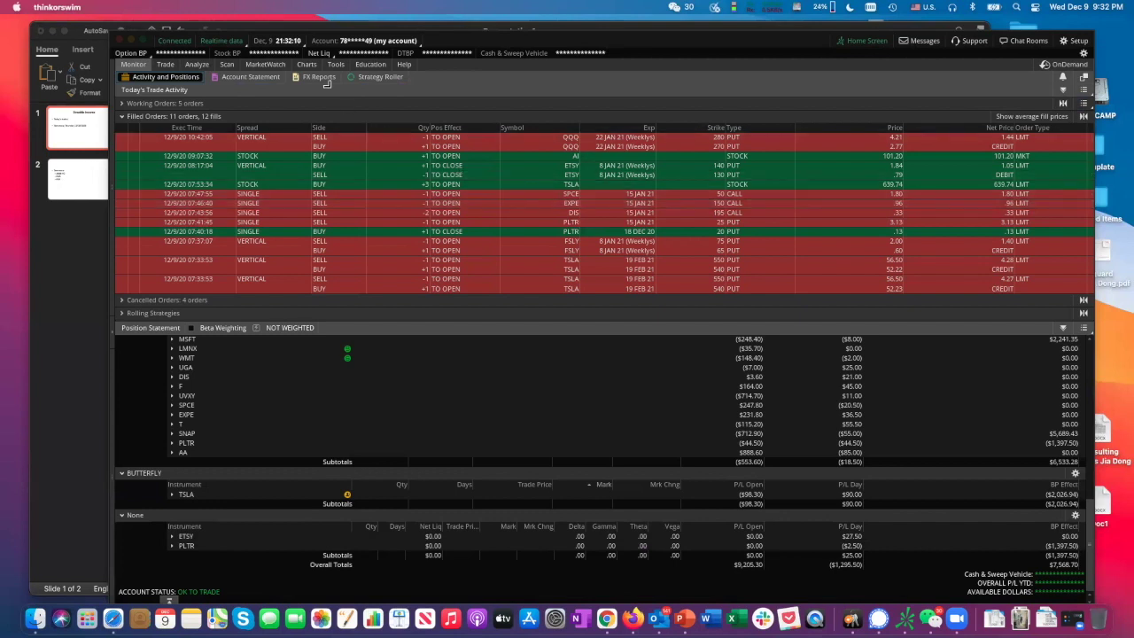
mouse_move(310, 65)
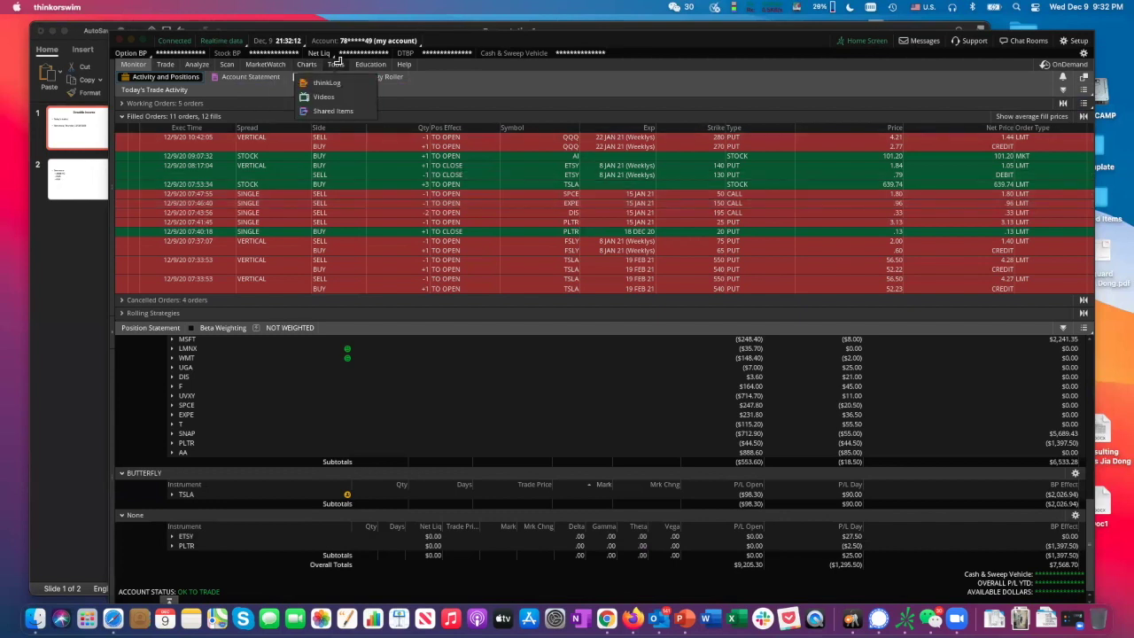
click(165, 64)
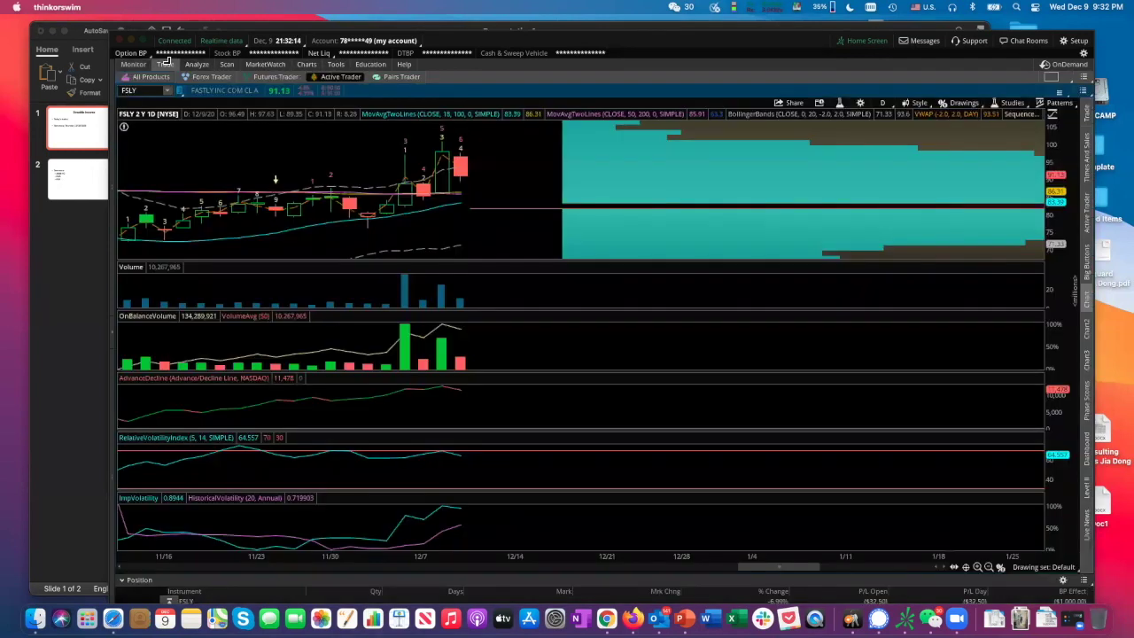
click(146, 90)
text(PLTR)
key(Return)
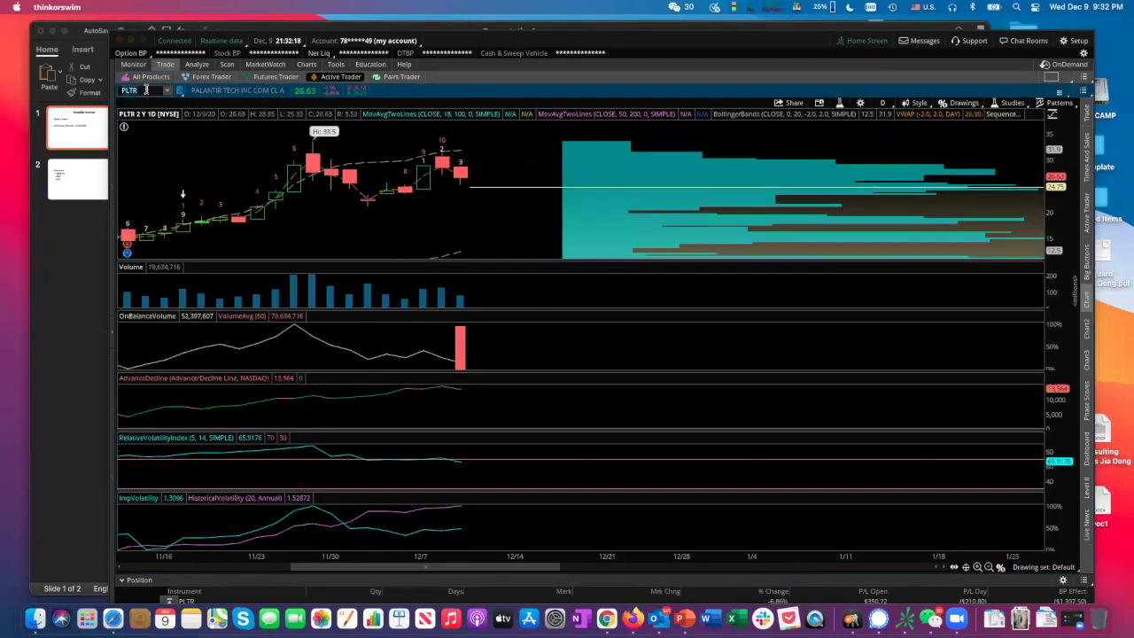
Widen the PLTR daily chart's visible range to examine price history back to mid-October
click(882, 102)
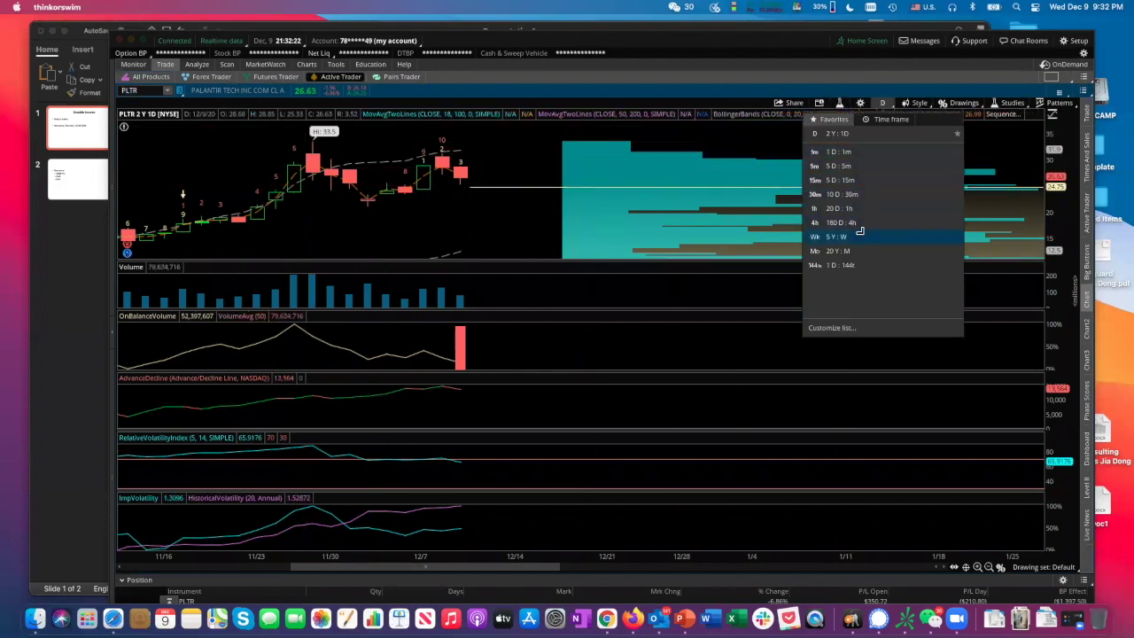
click(797, 51)
click(988, 567)
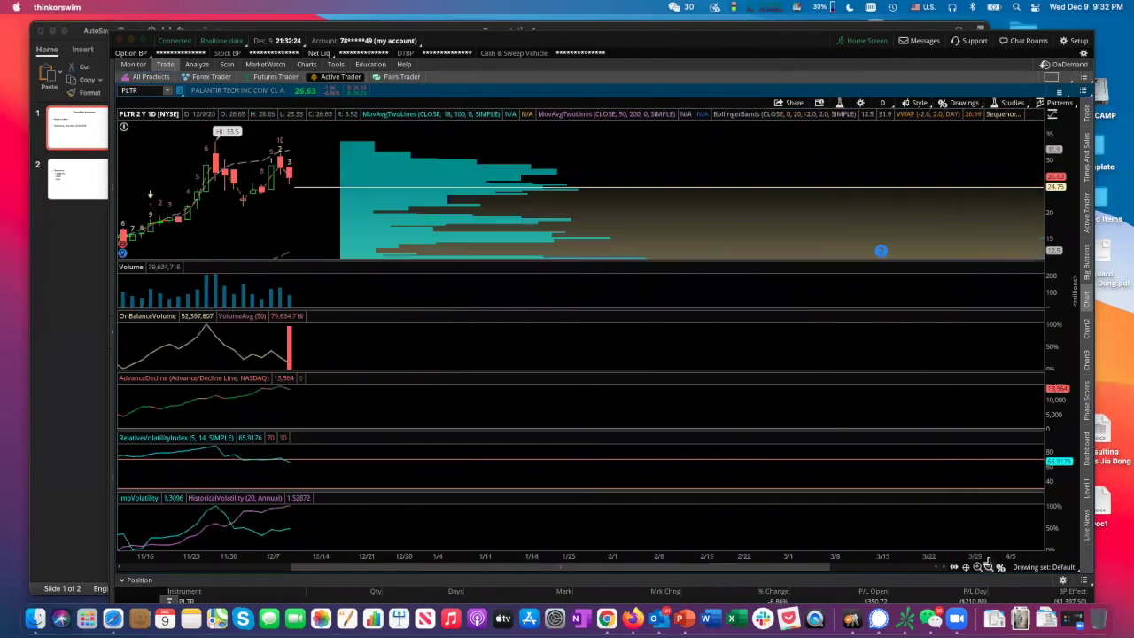
drag(817, 565, 689, 565)
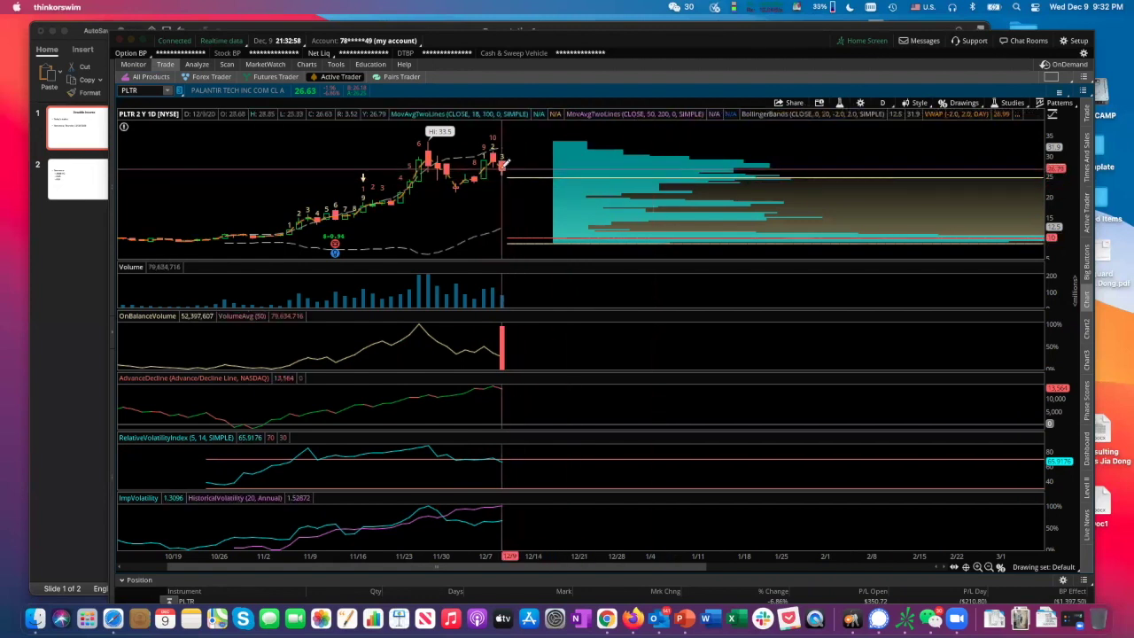
Check the filled DIS order and bring up the 15 JAN 21 calls in the DIS option chain
click(131, 64)
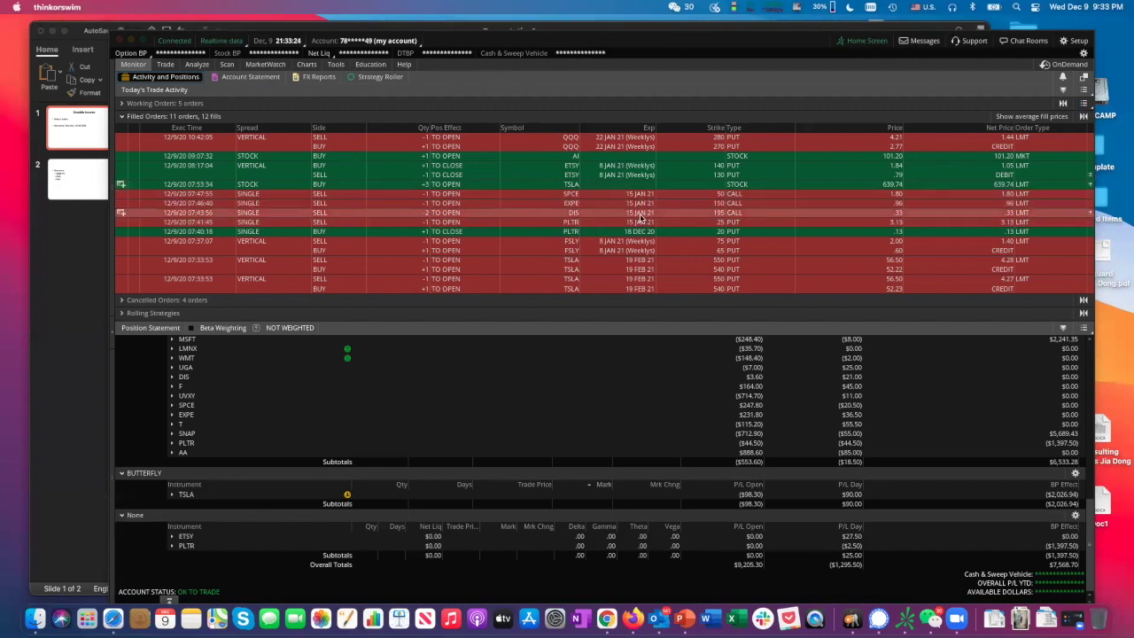
click(161, 64)
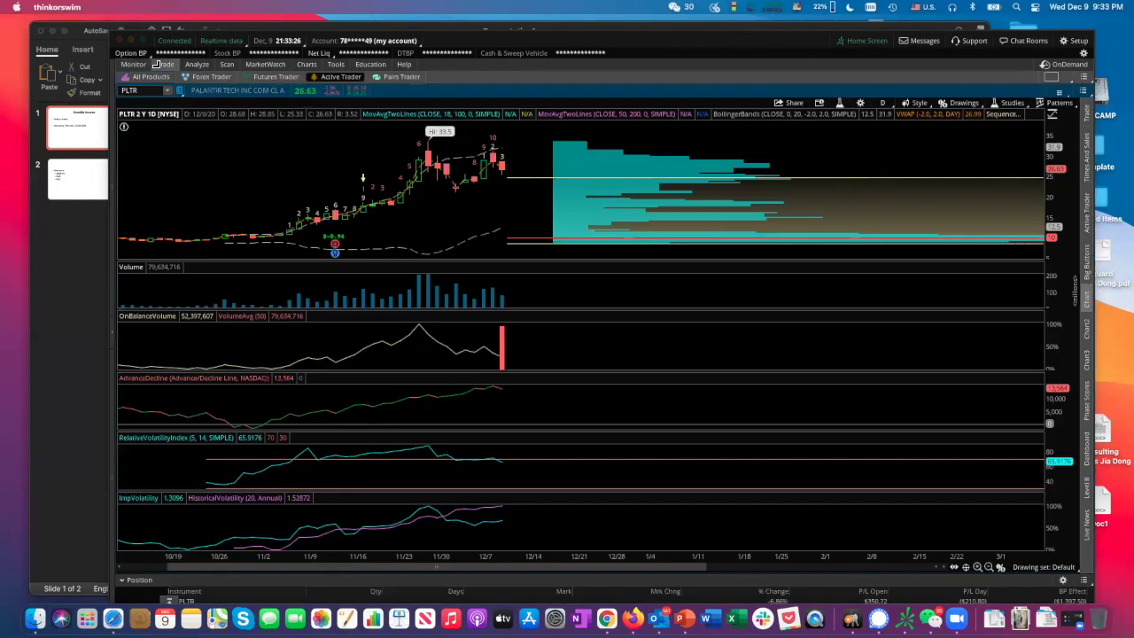
click(149, 90)
text(DIS)
key(Return)
click(156, 77)
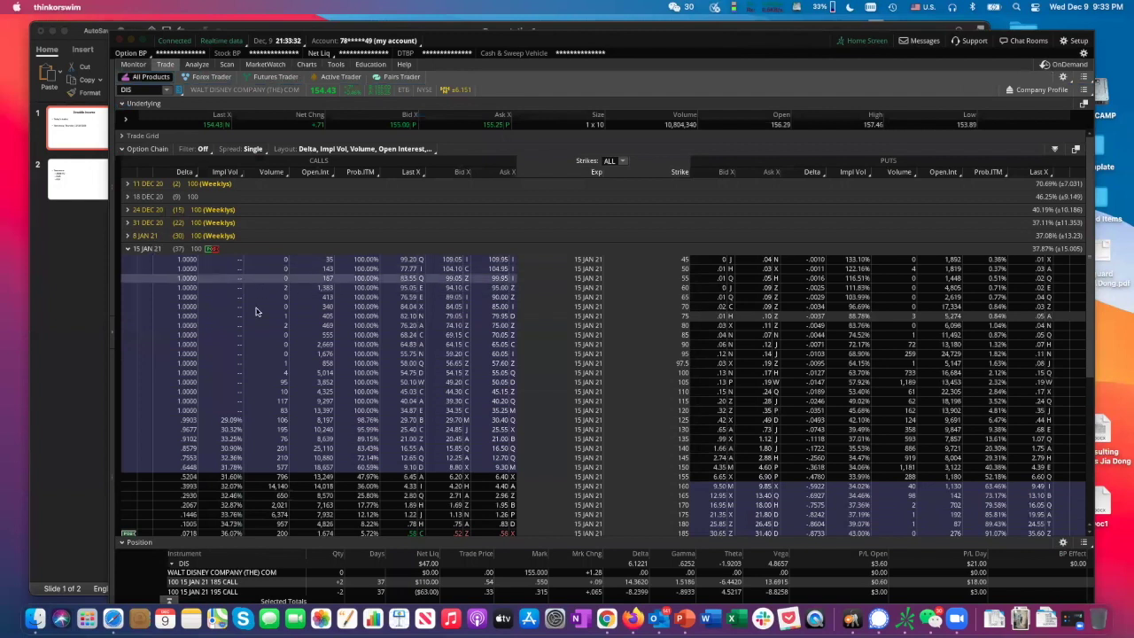
scroll(254, 376, down, 3)
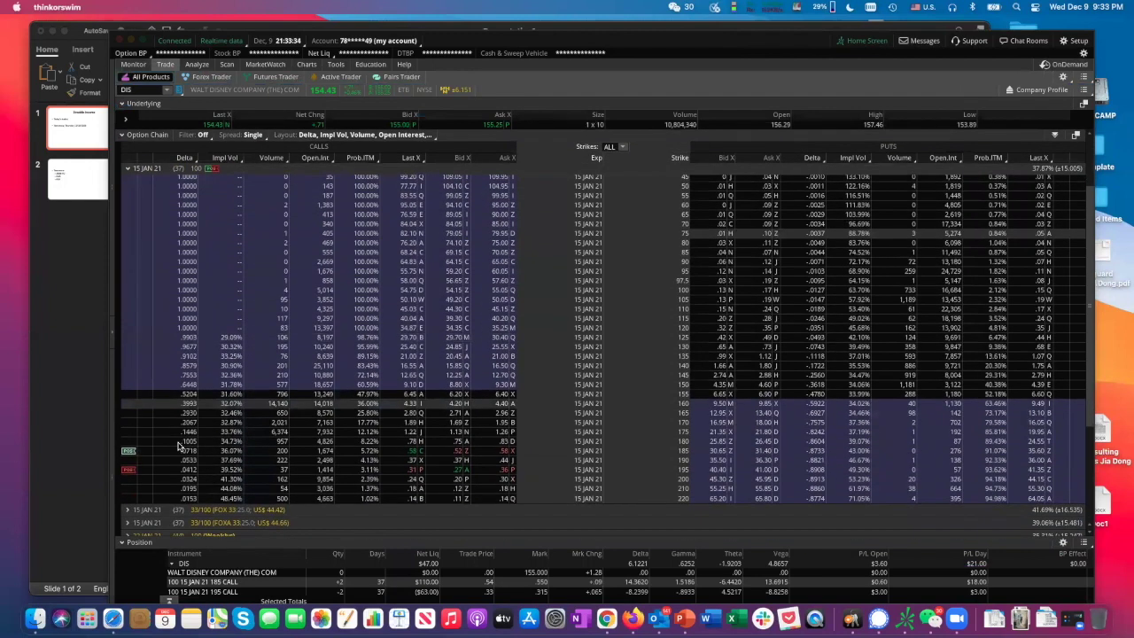
Examine the trade details behind the DIS 15 JAN 21 185 call and 195 call positions
click(130, 452)
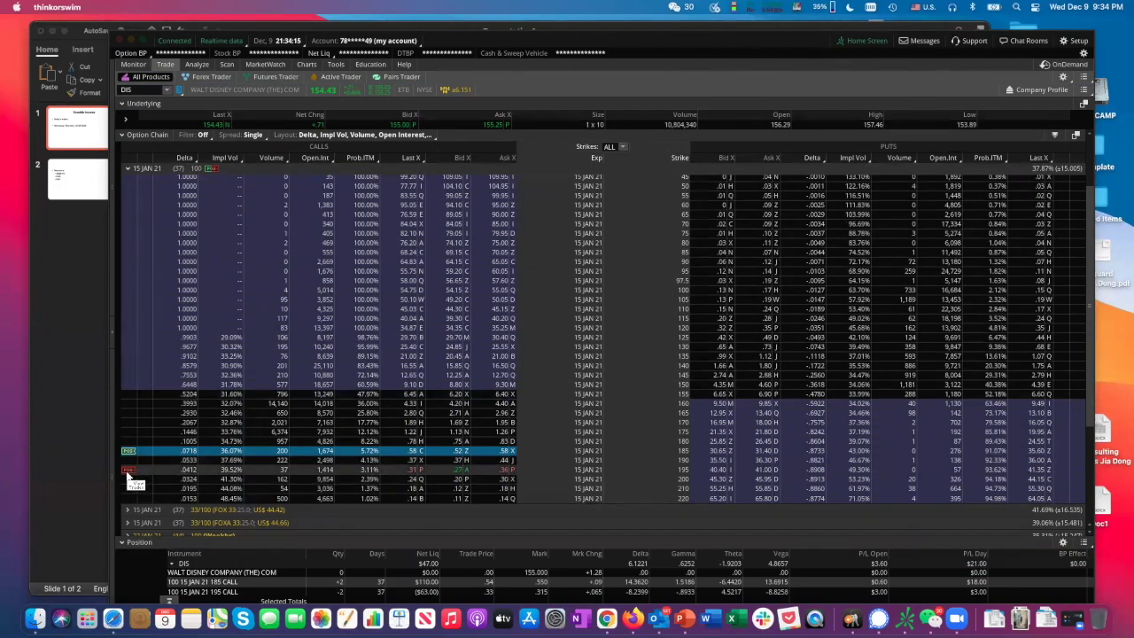
click(128, 475)
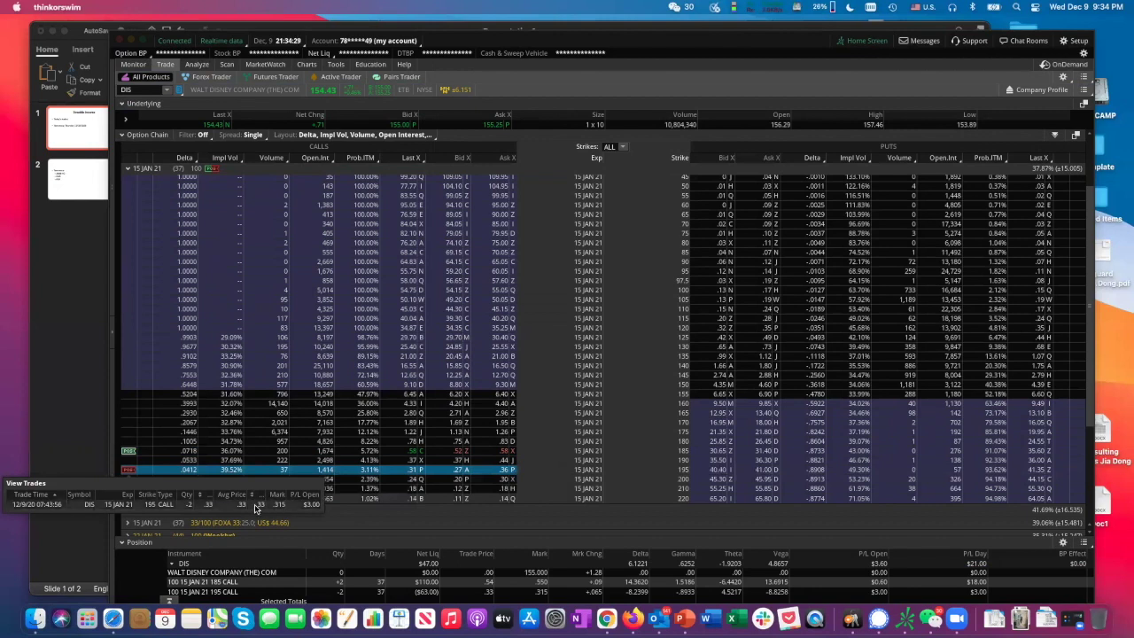
click(129, 452)
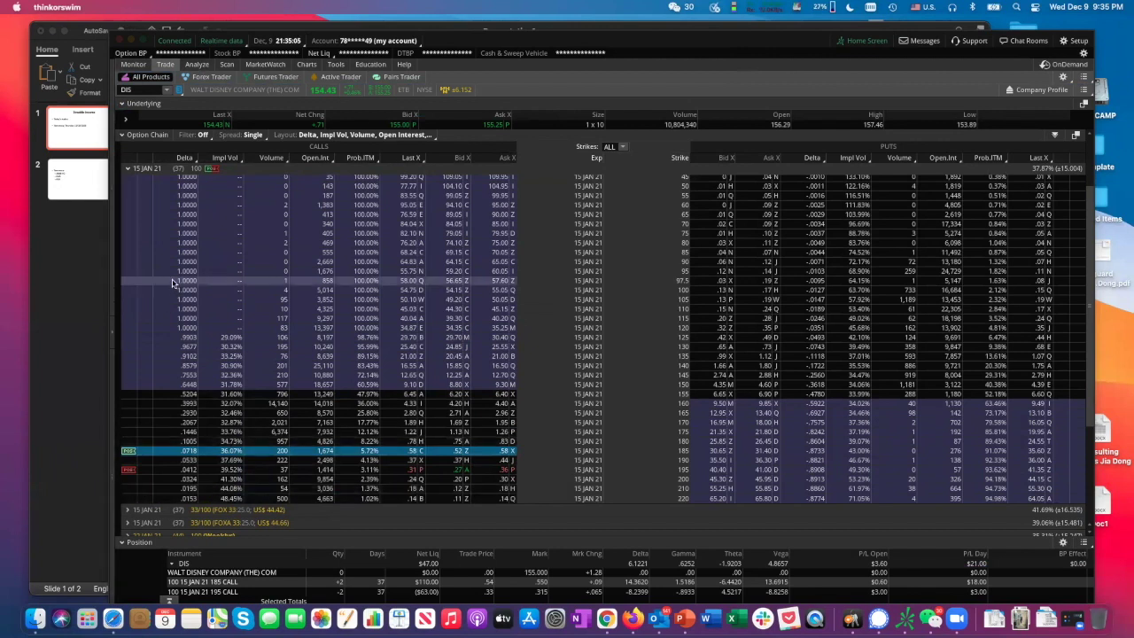
Check the filled SPCE order and load the SPCE option chain
click(134, 65)
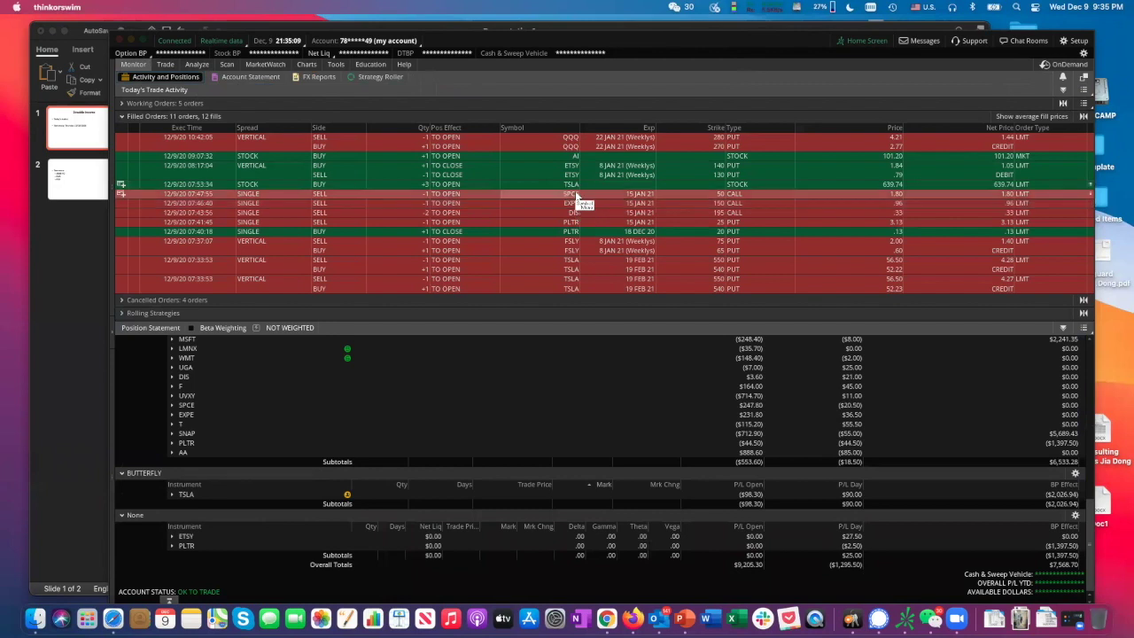
click(165, 64)
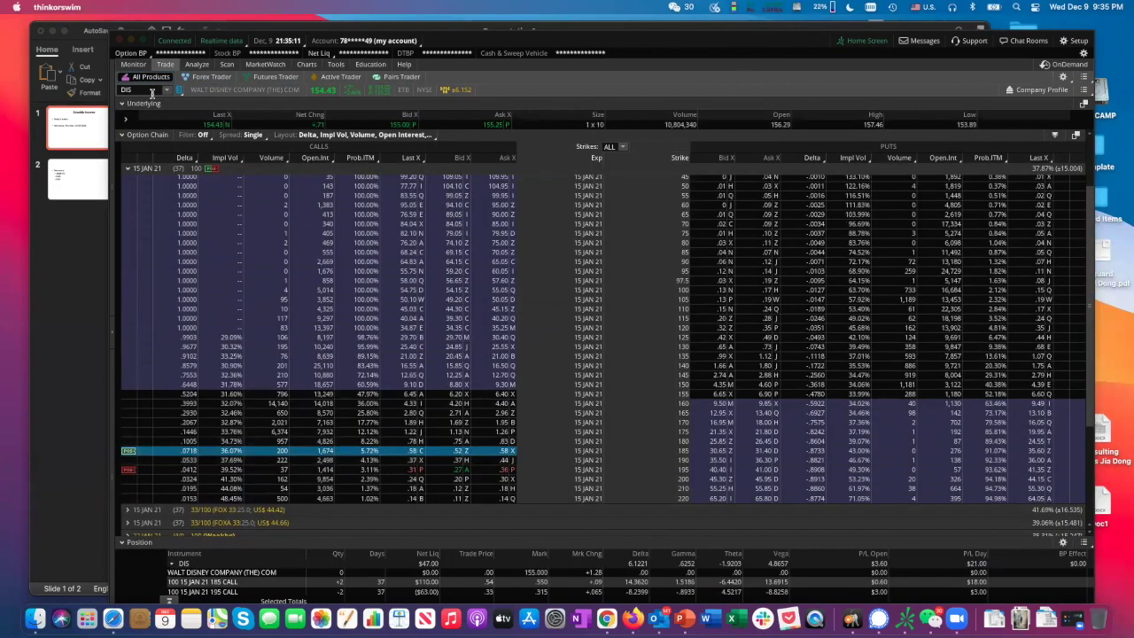
click(147, 90)
text(SPCE)
key(Return)
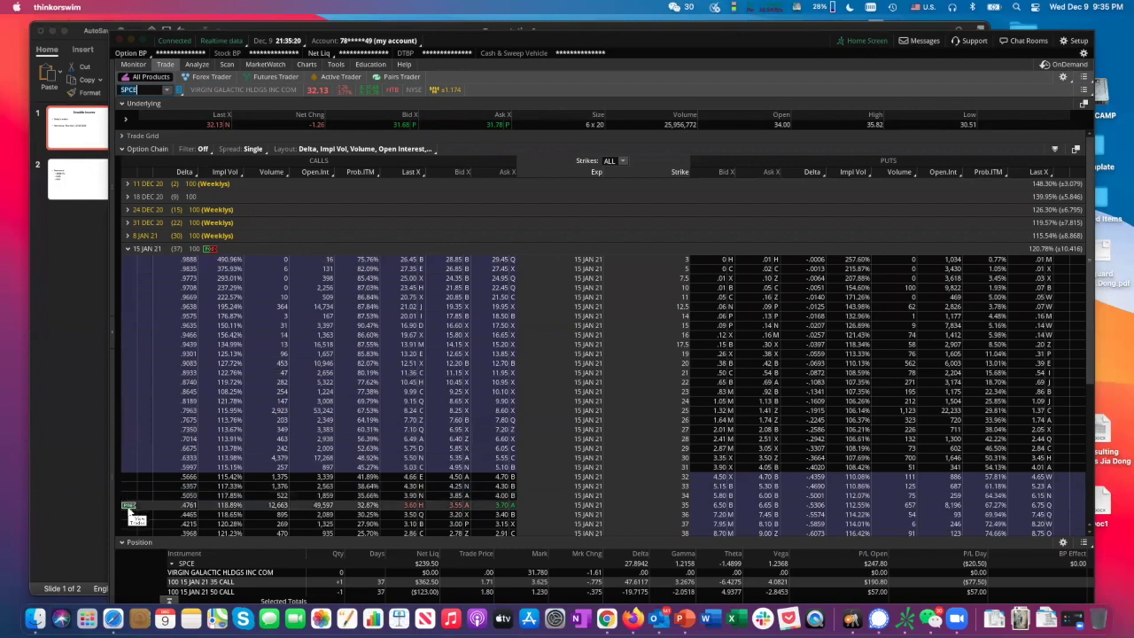
Examine the trade details behind the SPCE 15 JAN 21 35 call and 50 call positions
mouse_move(129, 510)
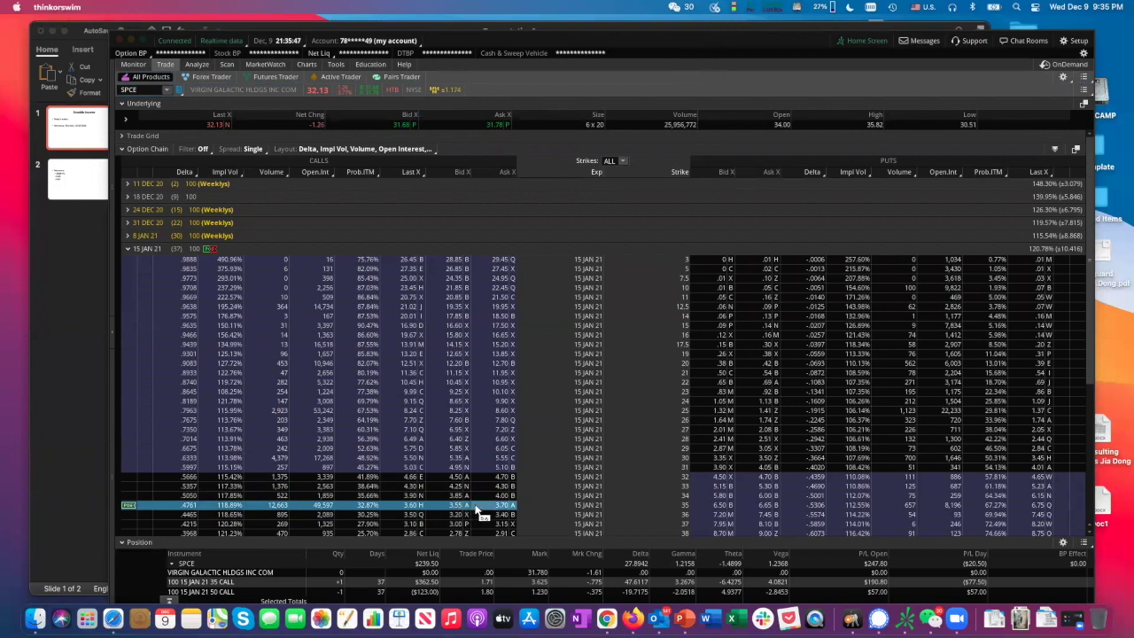
scroll(478, 512, down, 5)
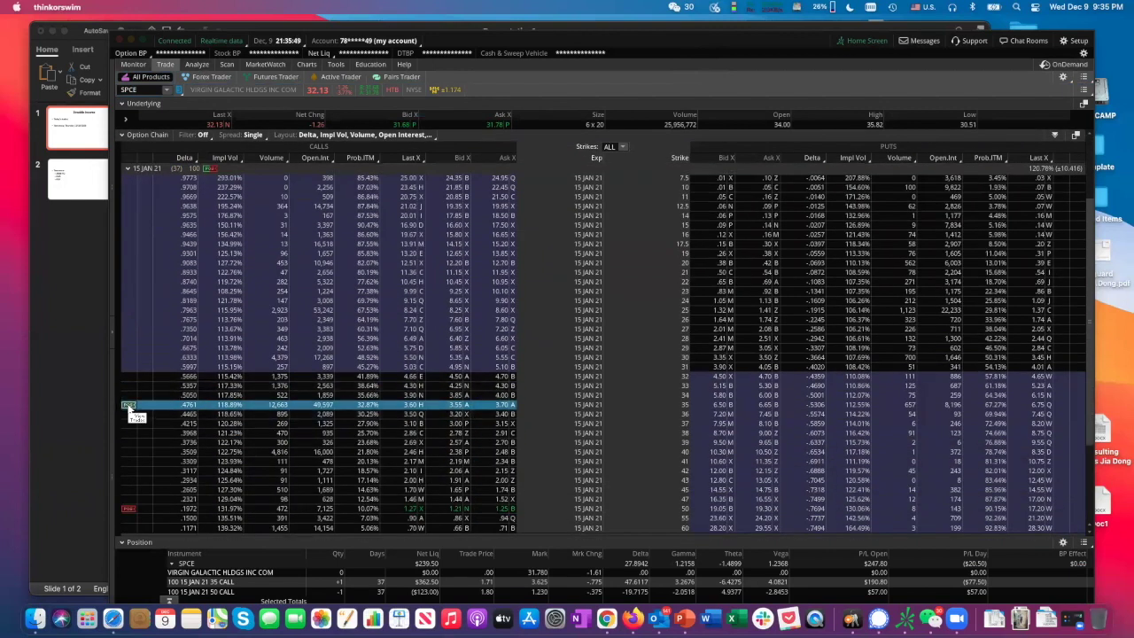
mouse_move(131, 409)
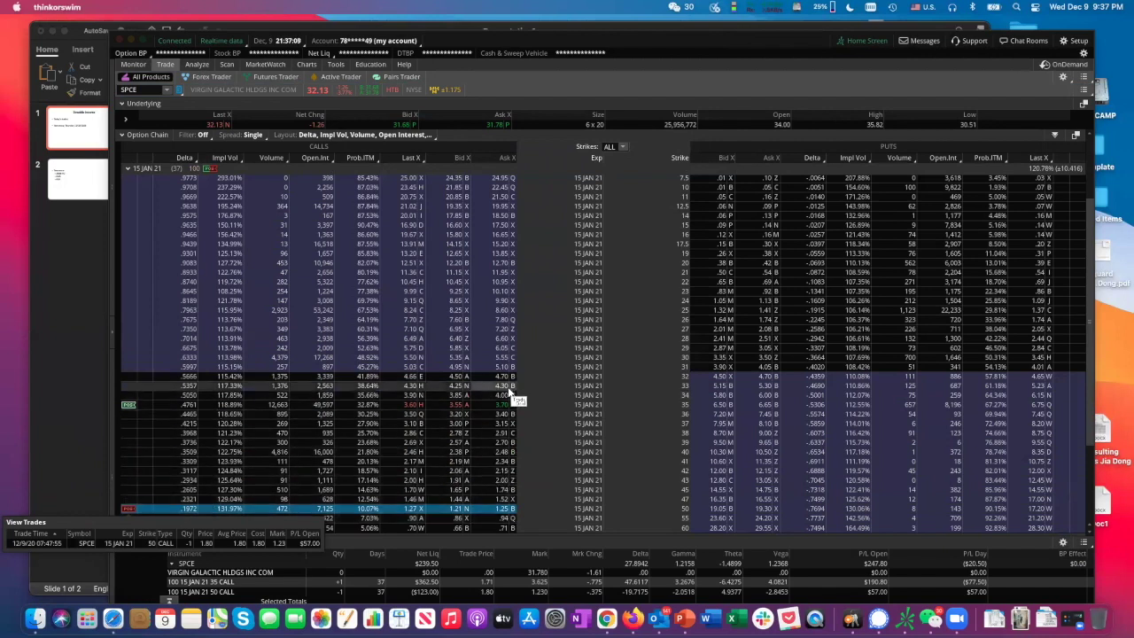
Check the filled AI stock order in today's trade activity and load AI for trading
click(133, 64)
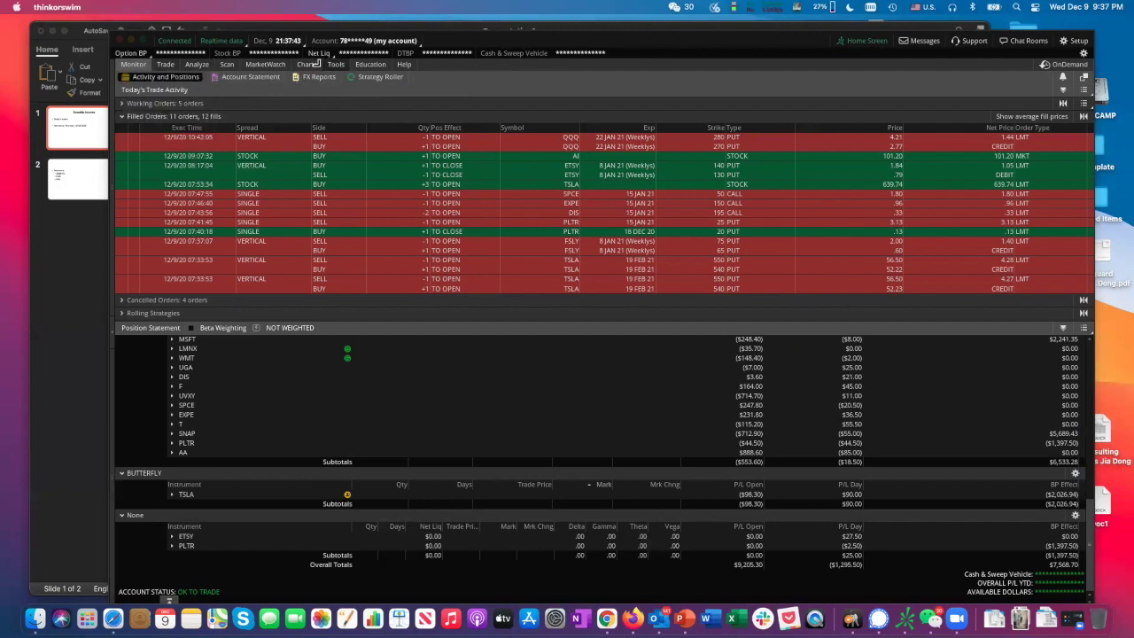
mouse_move(311, 63)
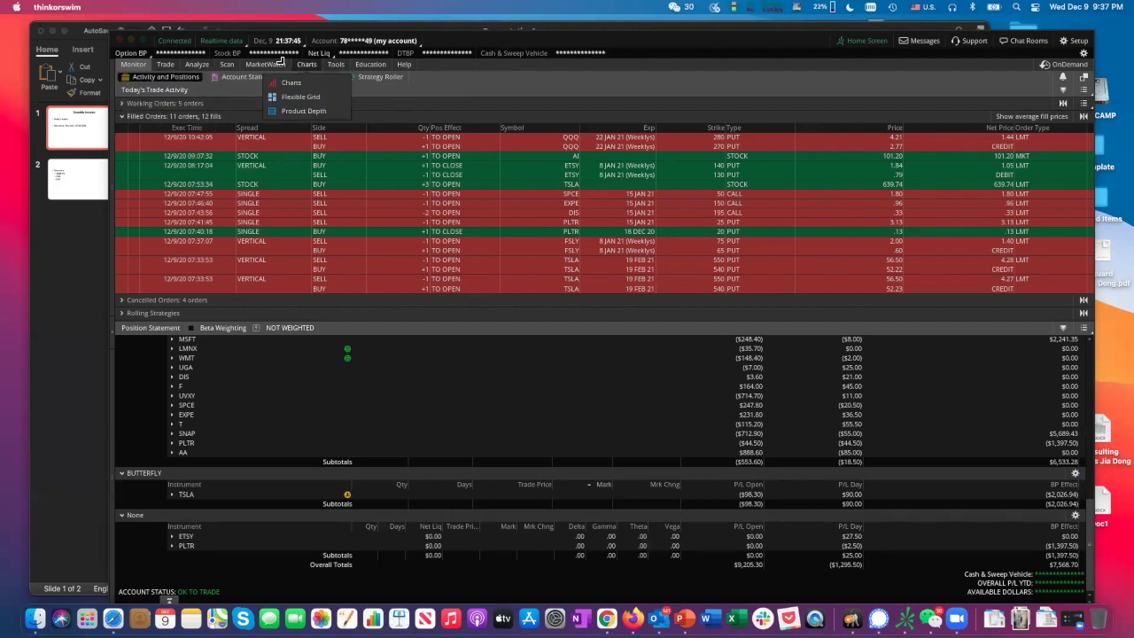
click(196, 63)
click(167, 64)
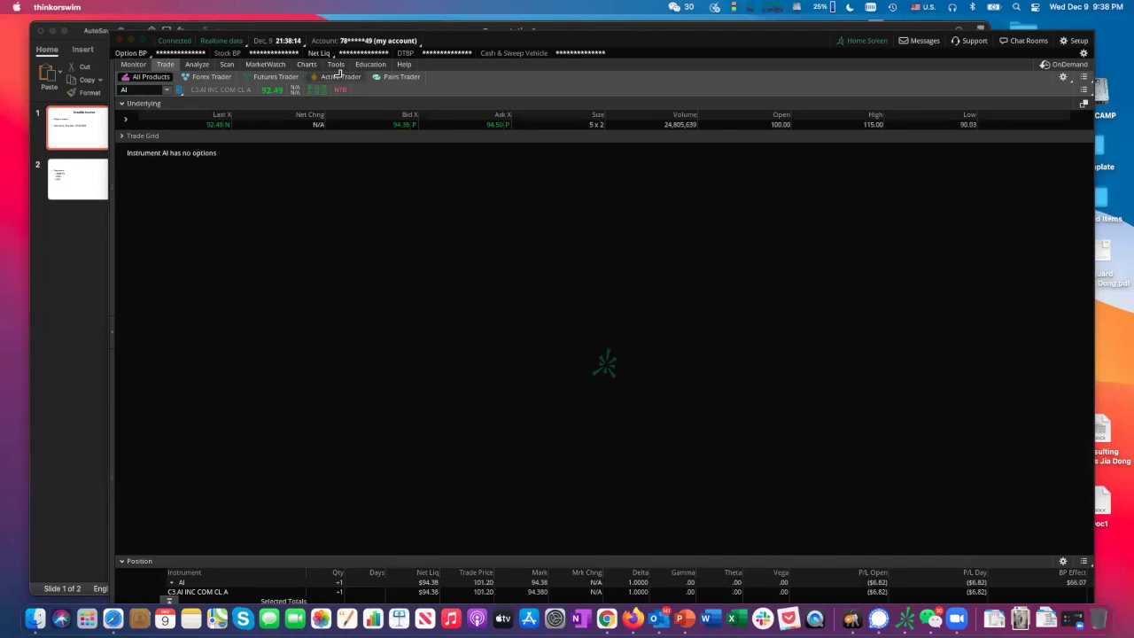
Show the AI price chart in Active Trader with a 10-day, 30-minute time frame
click(340, 76)
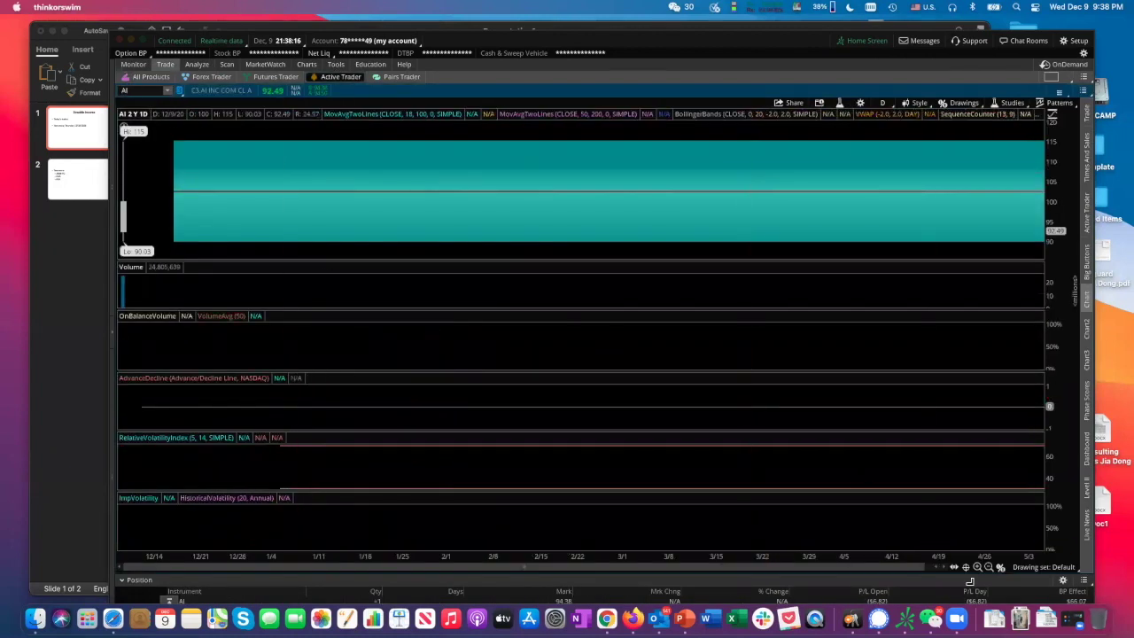
click(883, 102)
click(853, 194)
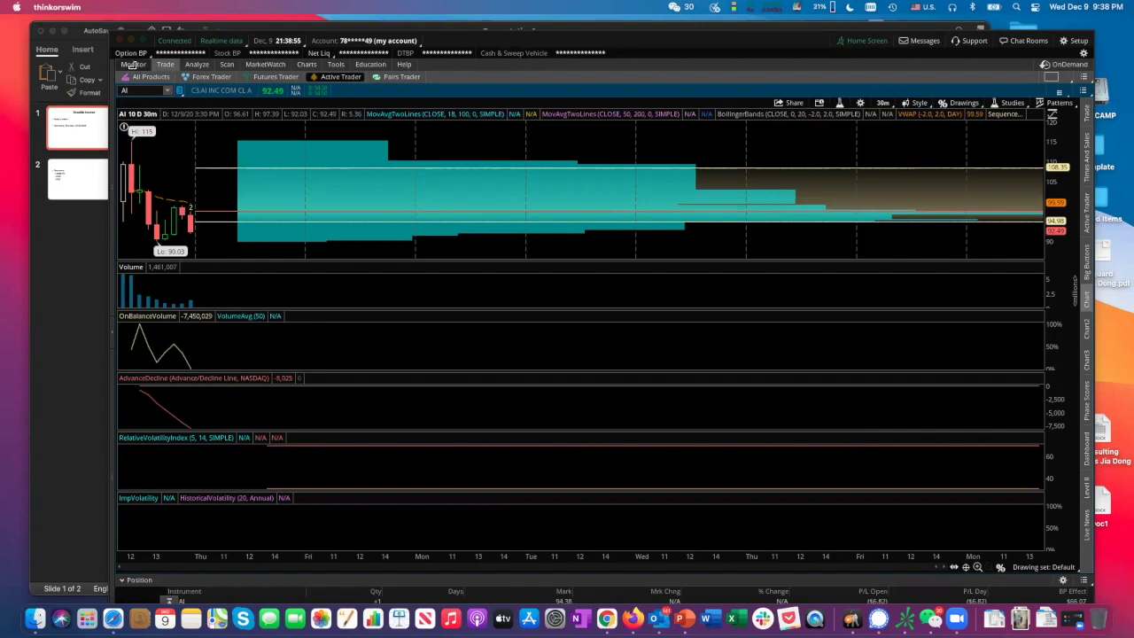
Check the filled TSLA orders, load the TSLA chart and examine the 12/9/20 candles up close
mouse_move(133, 66)
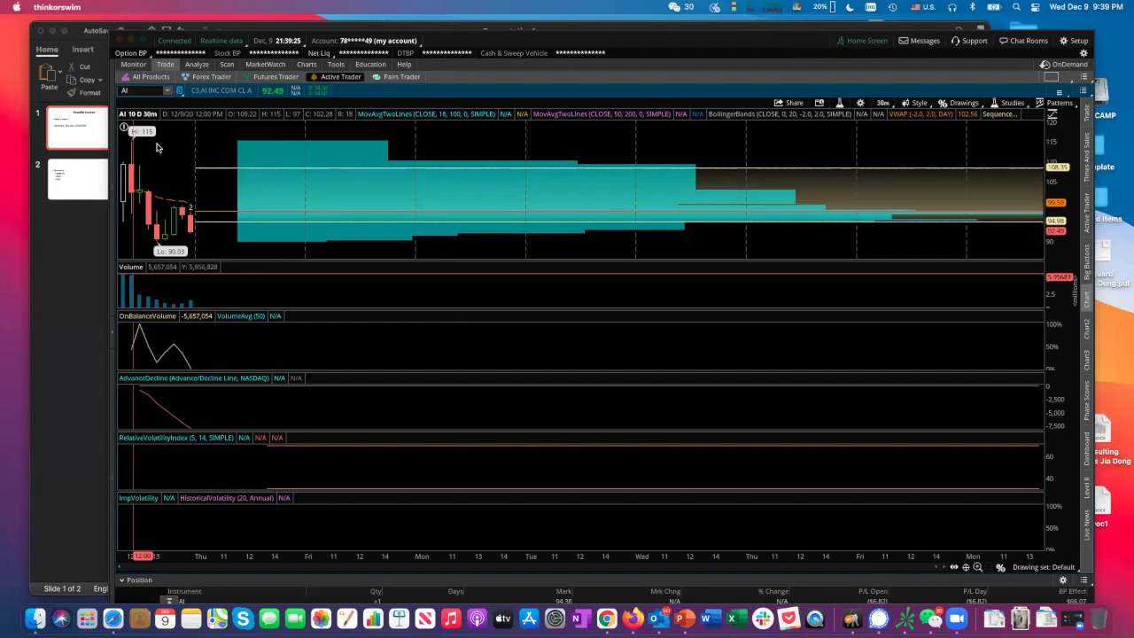
click(134, 65)
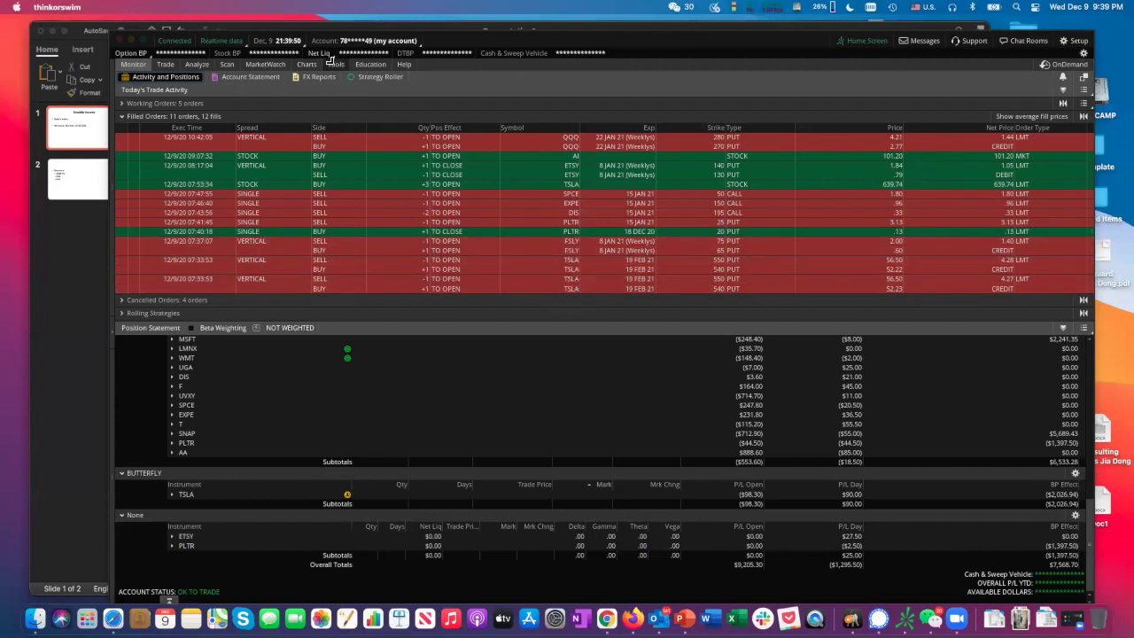
click(164, 65)
click(142, 92)
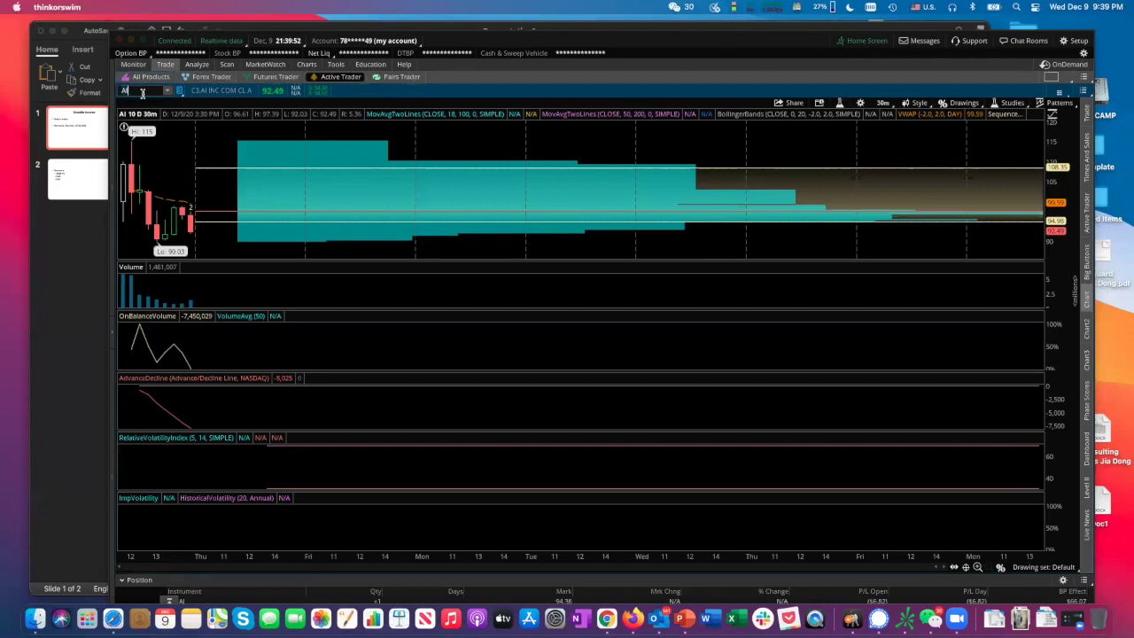
text(TSLA)
key(Return)
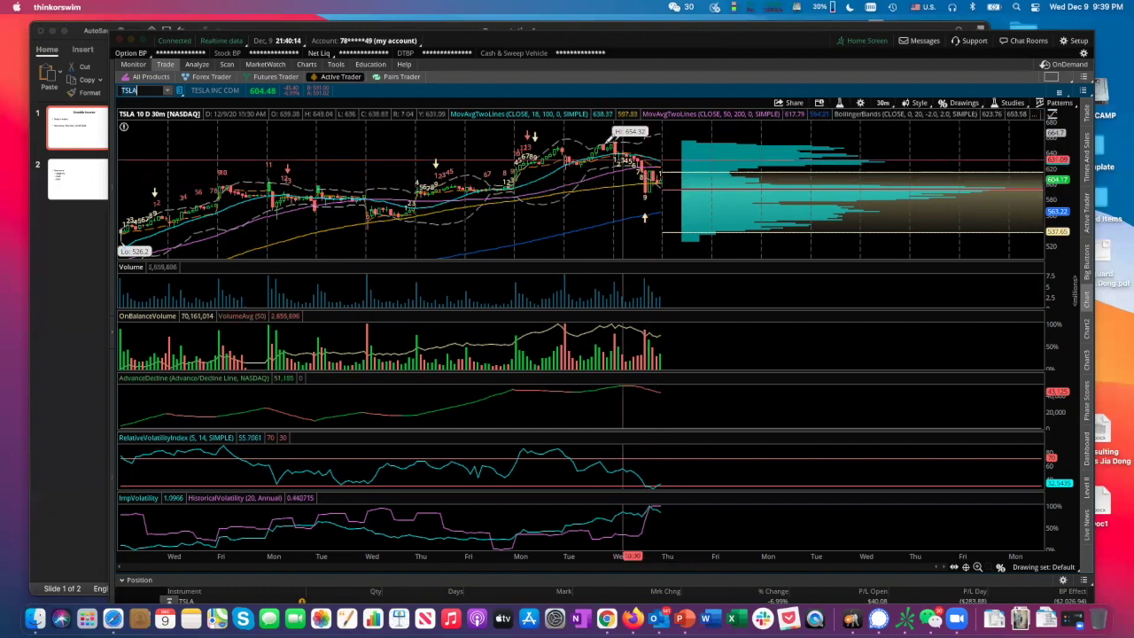
drag(598, 164, 694, 152)
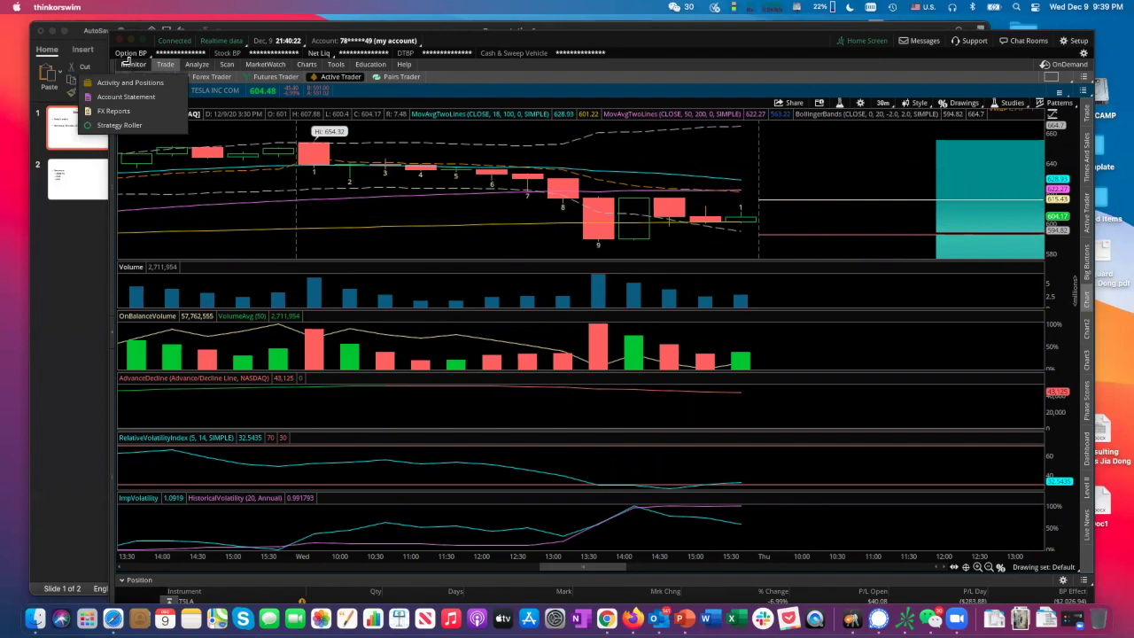
Go back to today's filled orders, and switch to PowerPoint to show slide 2 with the plan for tomorrow
click(130, 64)
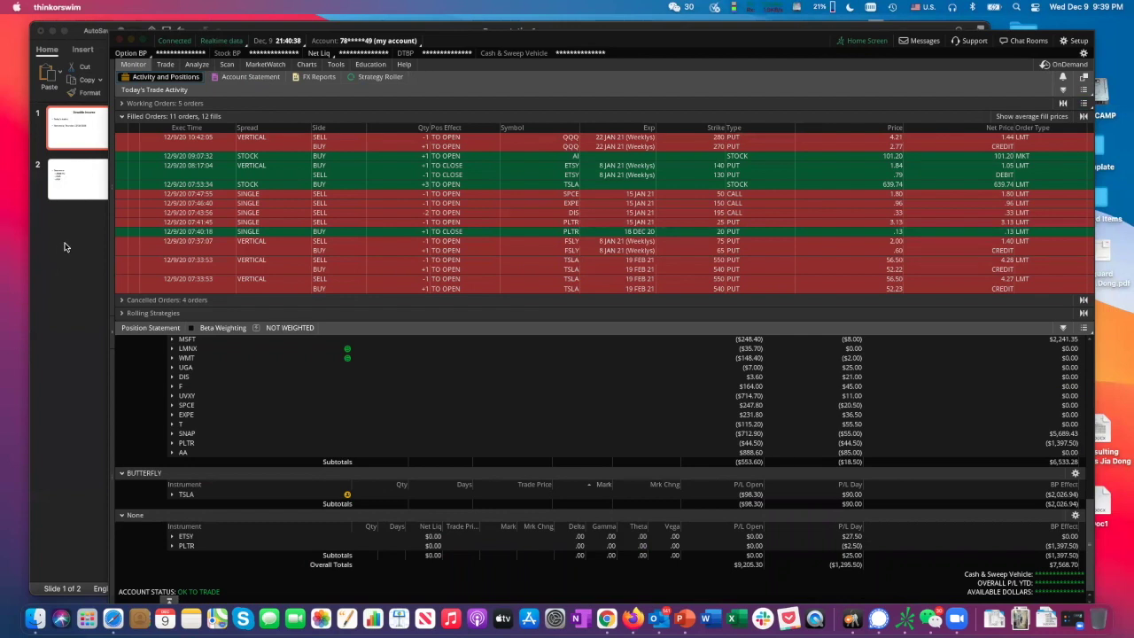
click(74, 269)
click(76, 218)
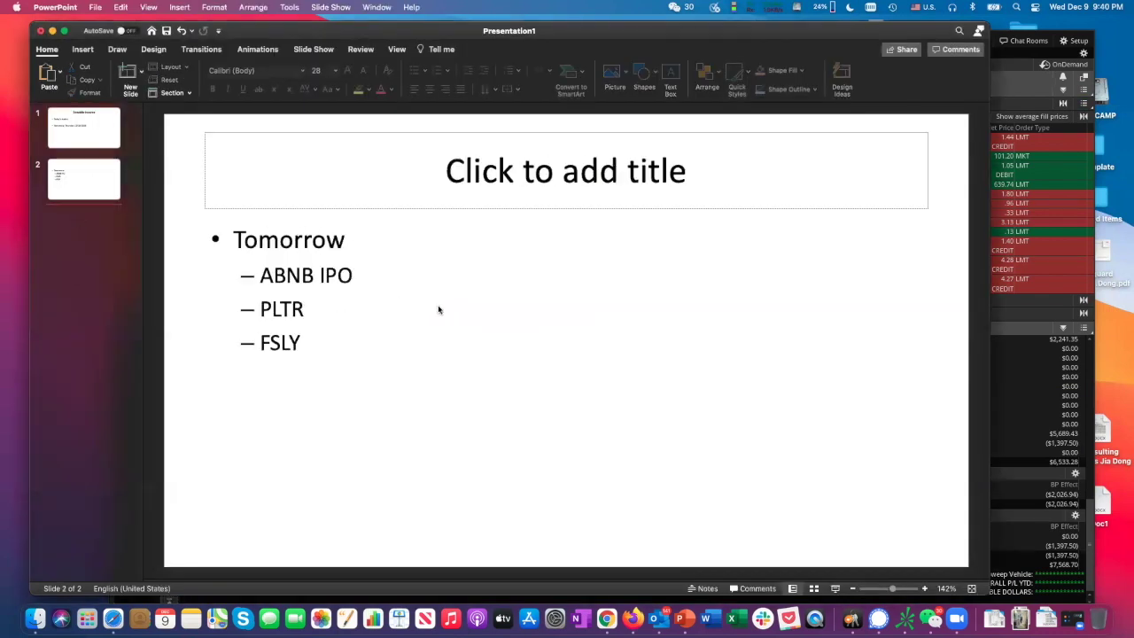